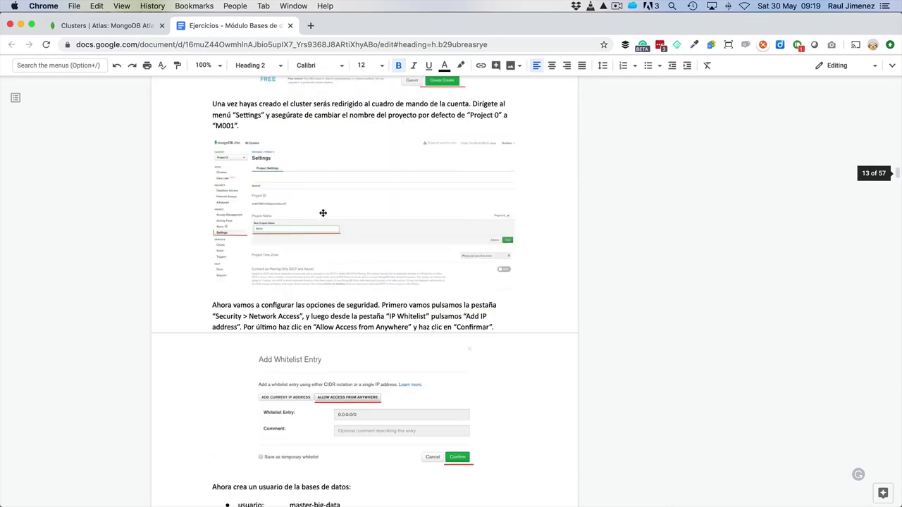
Step: On the Atlas Clusters page, dismiss the Atlas Search banner and open Connect for hhkaos0
scroll(323, 211, "up", 5)
scroll(326, 210, "down", 3)
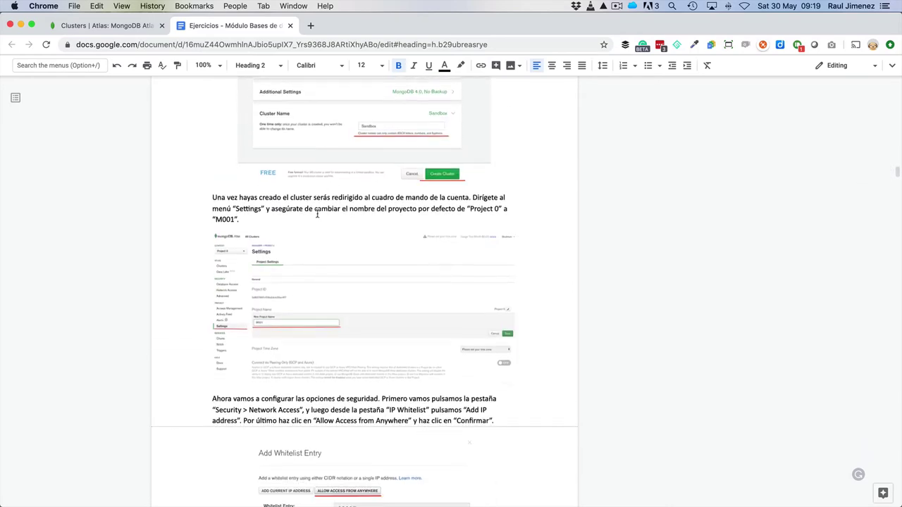
scroll(317, 215, "down", 10)
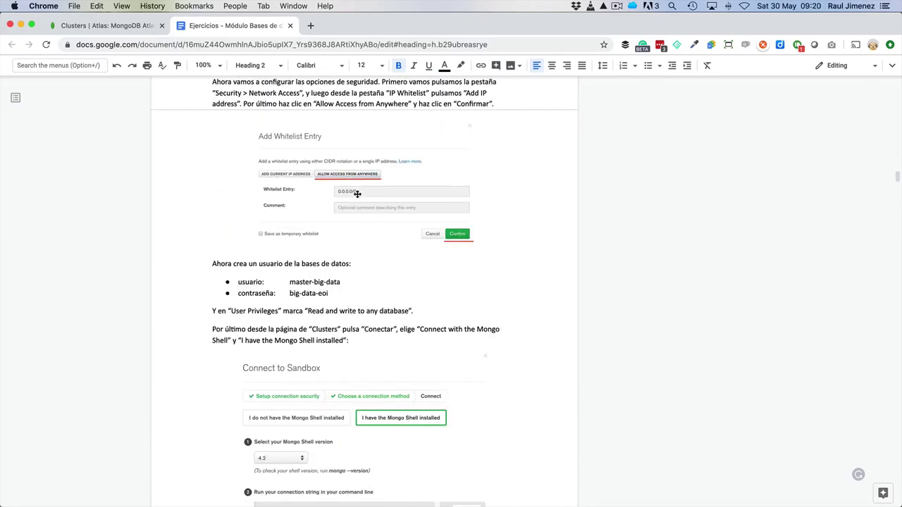
scroll(369, 207, "down", 6)
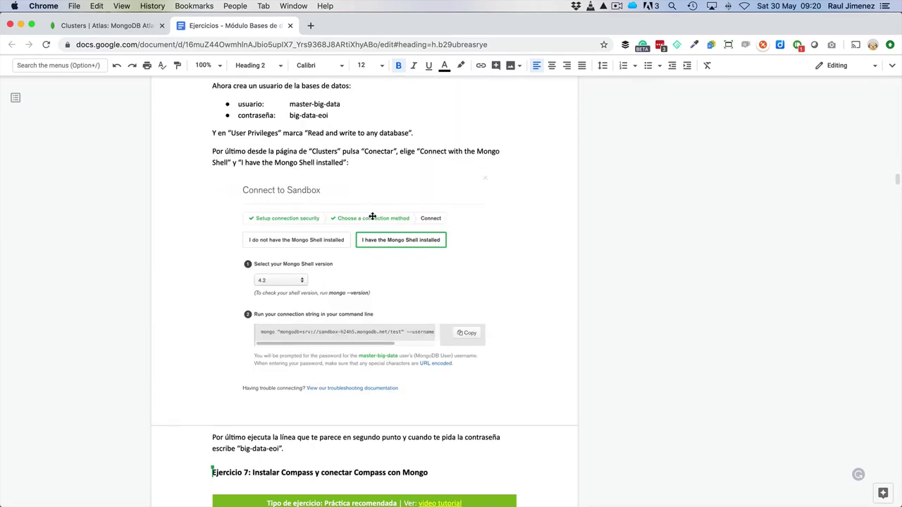
scroll(374, 208, "up", 6)
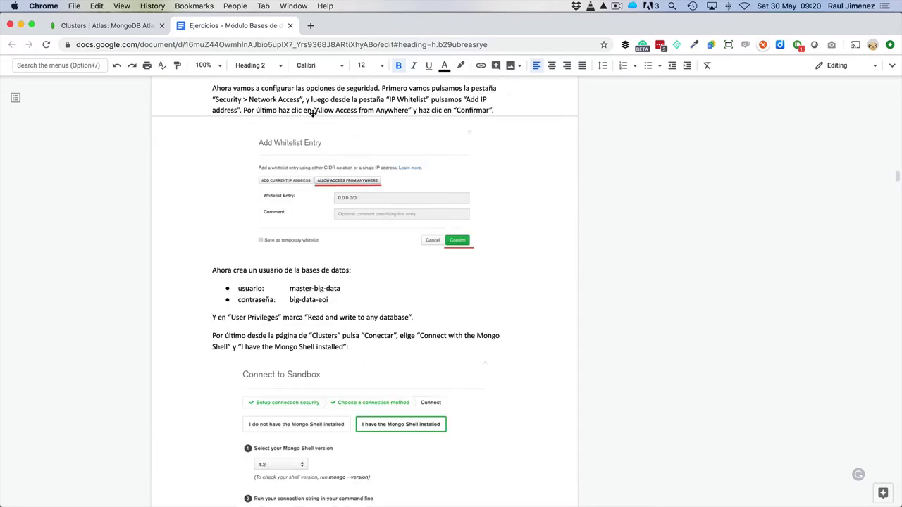
left_click(136, 26)
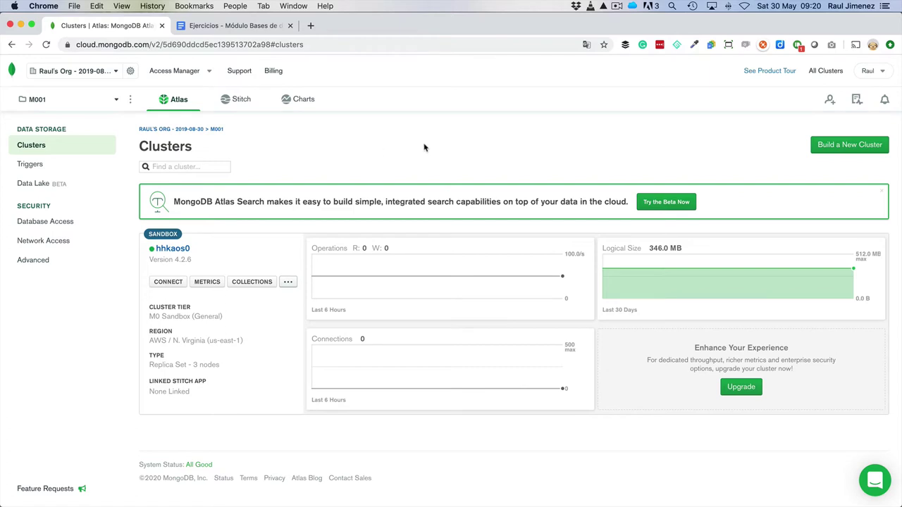
left_click(882, 192)
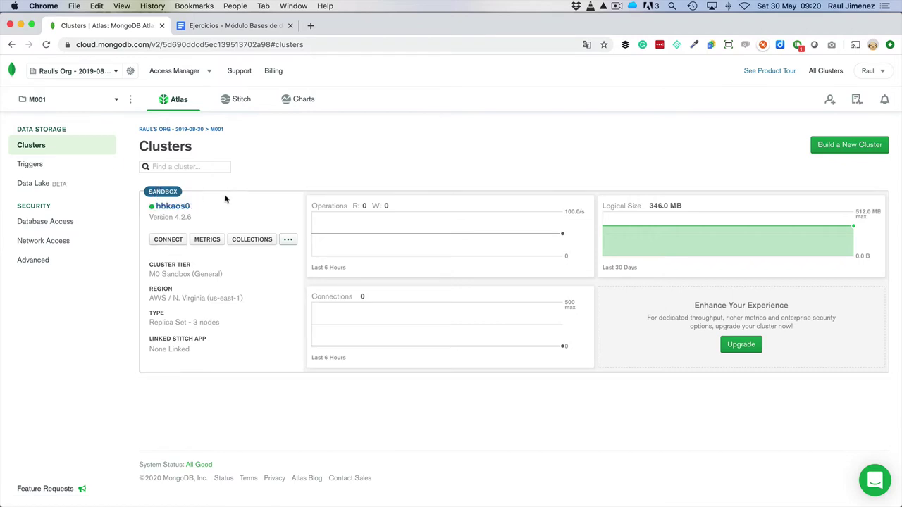
left_click(172, 241)
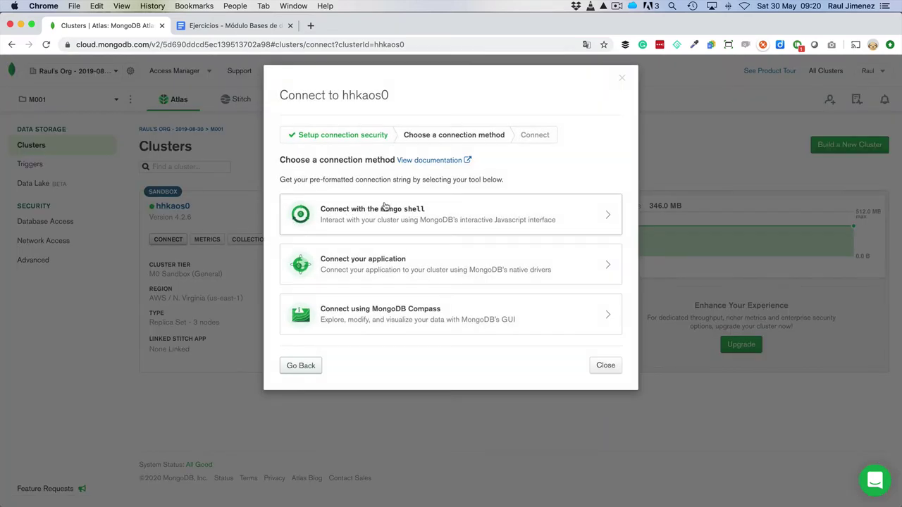
Step: Copy the hhkaos0 connection string for an already-installed mongo shell, version 4.2
left_click(556, 215)
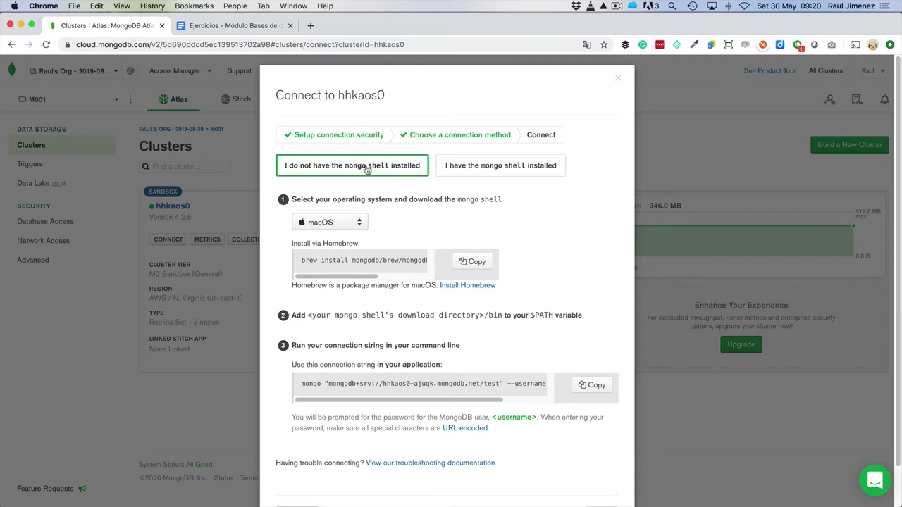
left_click(488, 165)
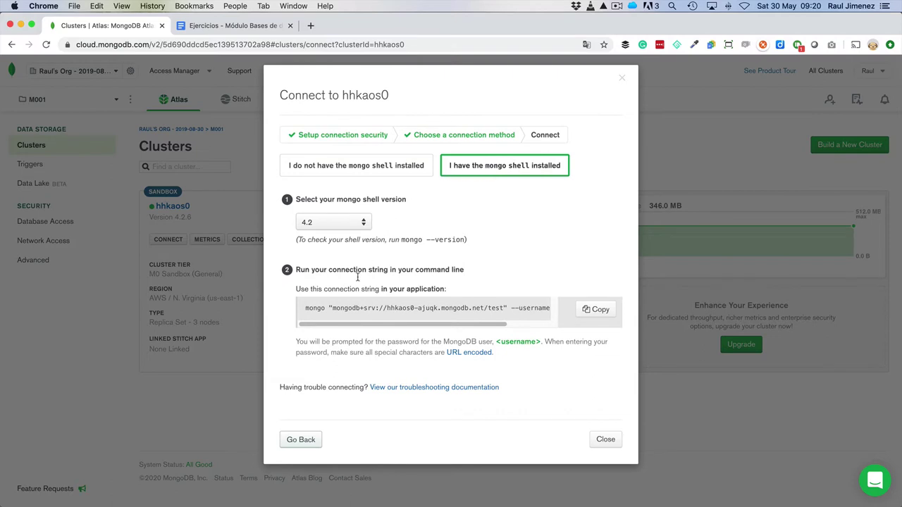
left_click(331, 224)
left_click(332, 224)
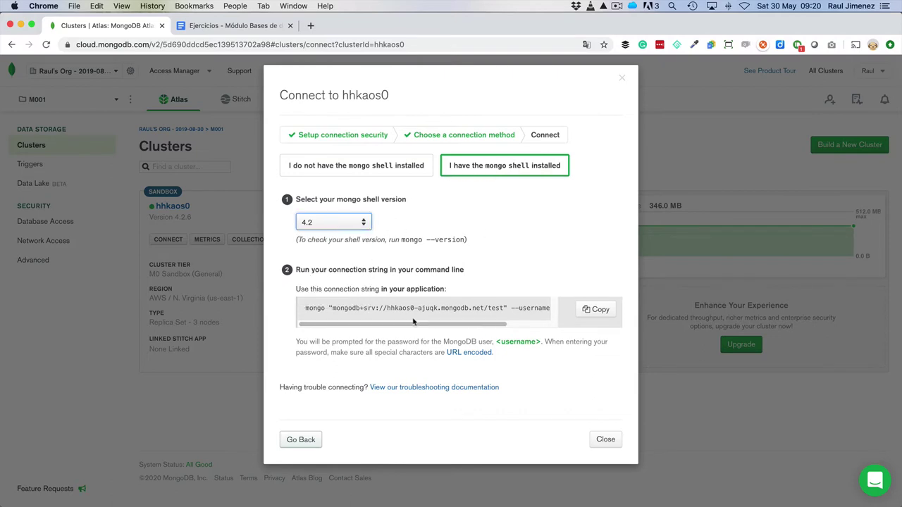
mouse_move(378, 325)
left_mouse_down()
mouse_move(450, 332)
mouse_move(359, 329)
mouse_move(368, 312)
mouse_move(384, 312)
left_mouse_up()
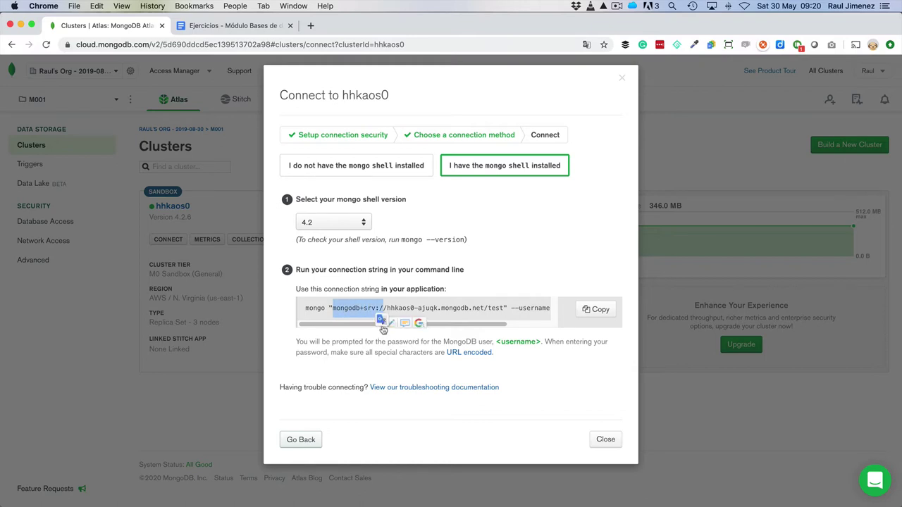
left_click_drag(463, 325, 505, 325)
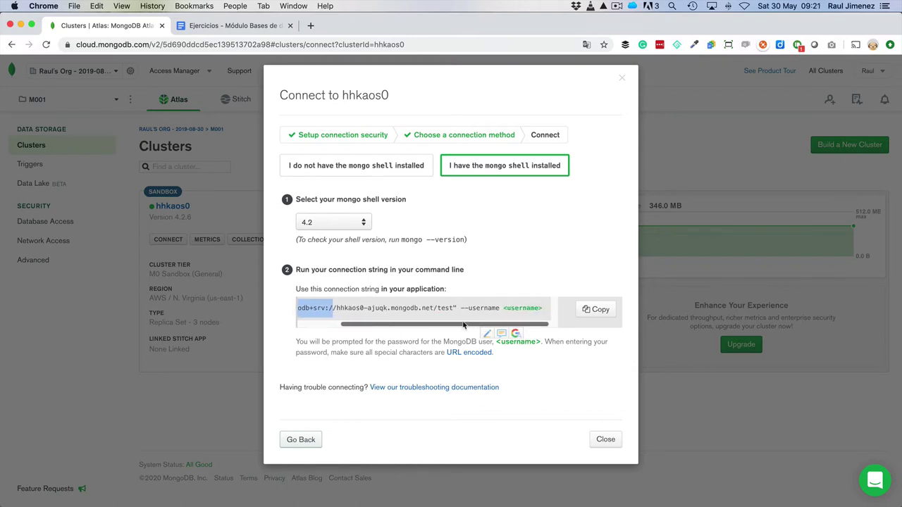
left_click(599, 309)
key("super+Tab")
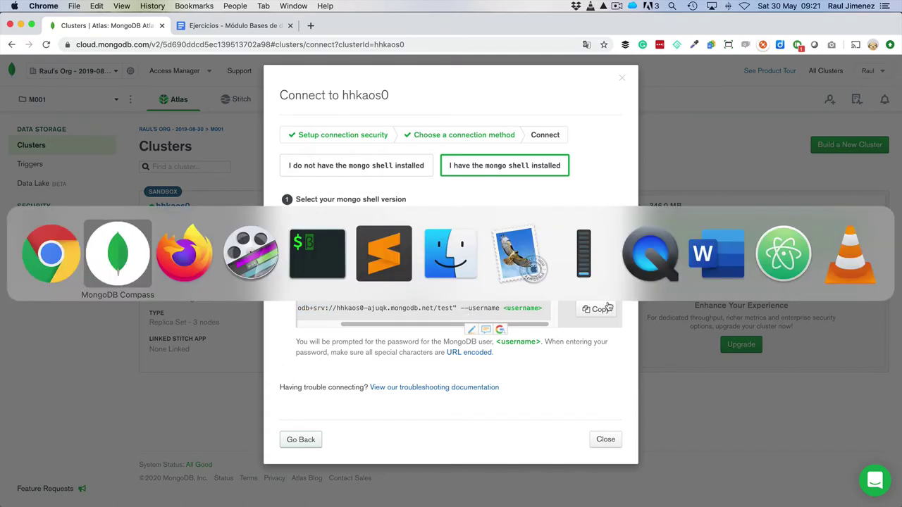
Step: Exit the local mongo shell and run the pasted Atlas connection command
key("super+Tab")
key("super+Tab")
key("super+Tab")
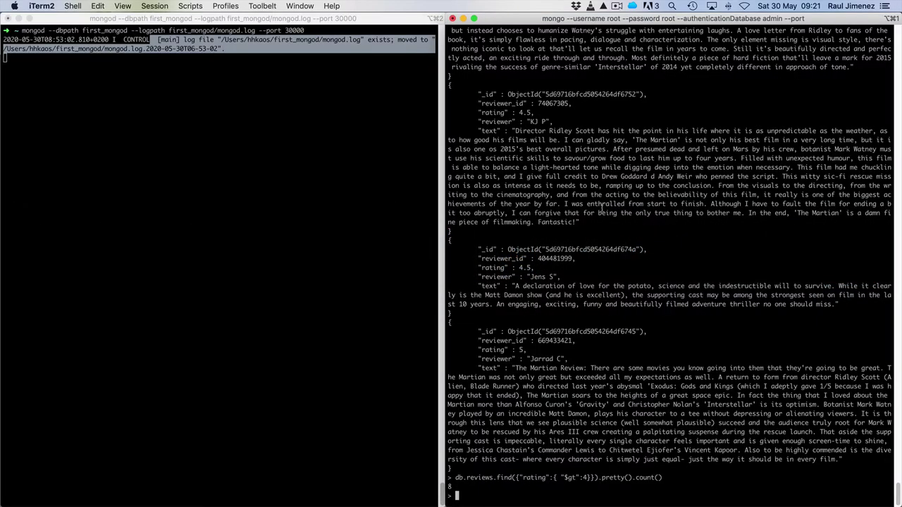
type("exit")
key("Return")
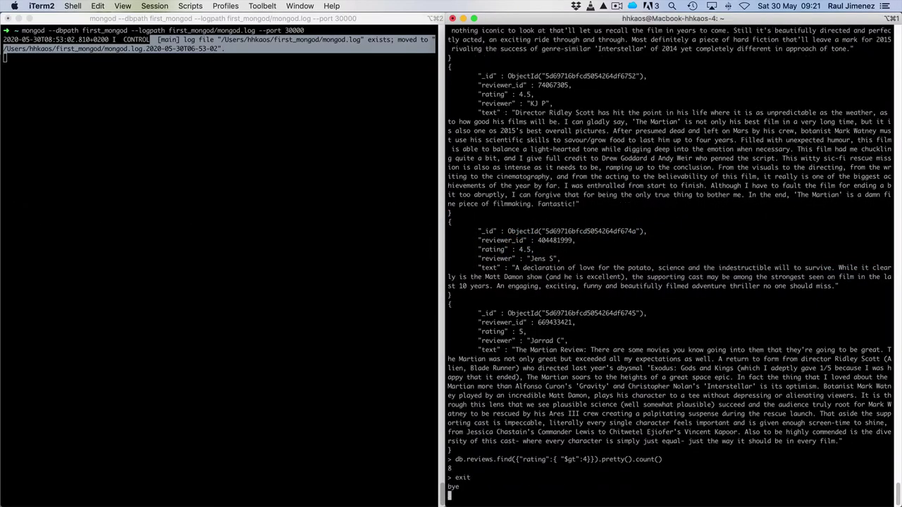
key("super+v")
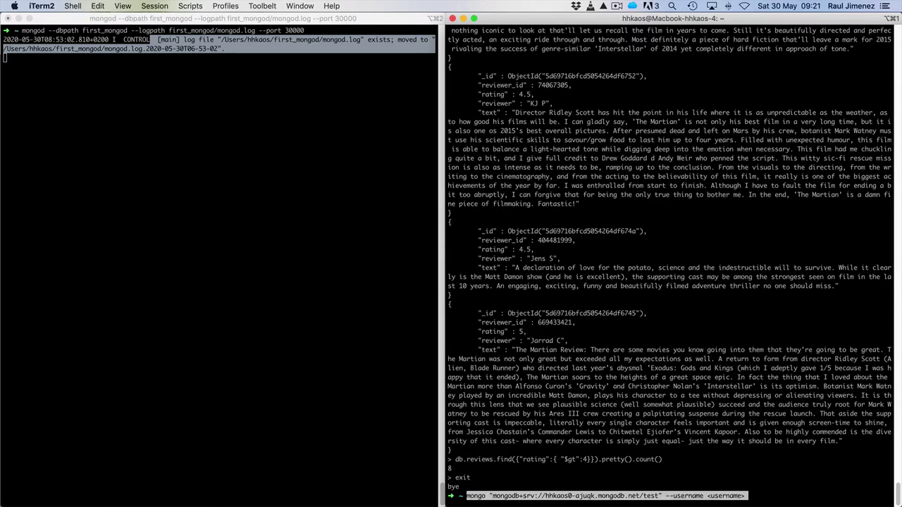
key("Return")
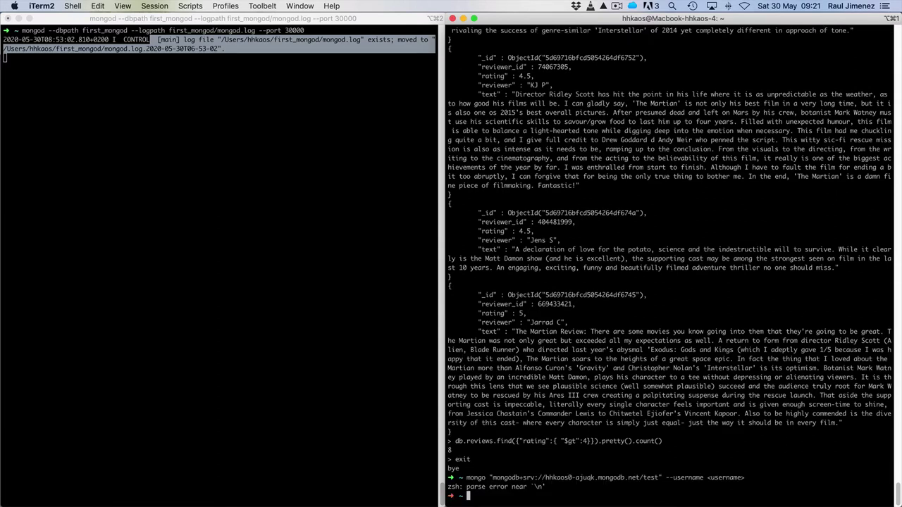
Step: Rerun the connection command with the database username in place of the placeholder, and enter the password
key("Up")
key("BackSpace")
key("BackSpace")
key("BackSpace")
key("BackSpace")
key("BackSpace")
key("BackSpace")
key("BackSpace")
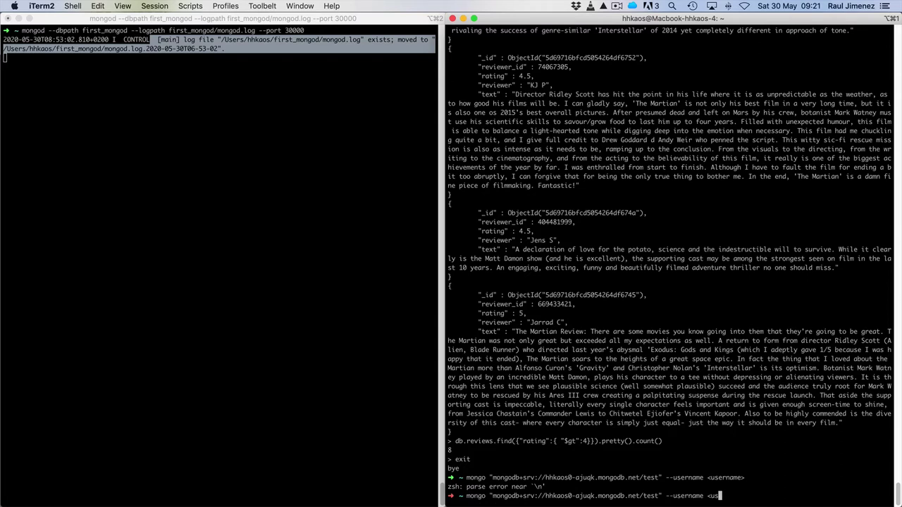
key("BackSpace")
key("BackSpace")
key("BackSpace")
type("hhkaos")
key("Return")
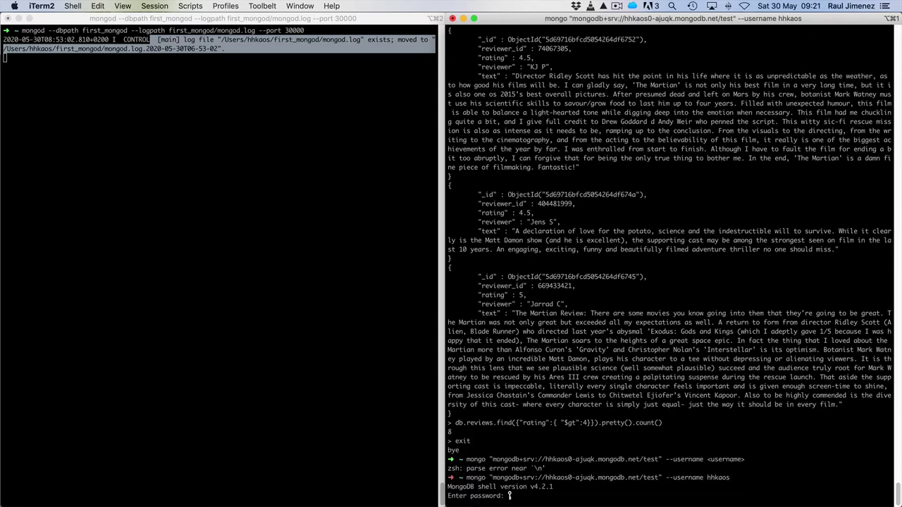
key("Return")
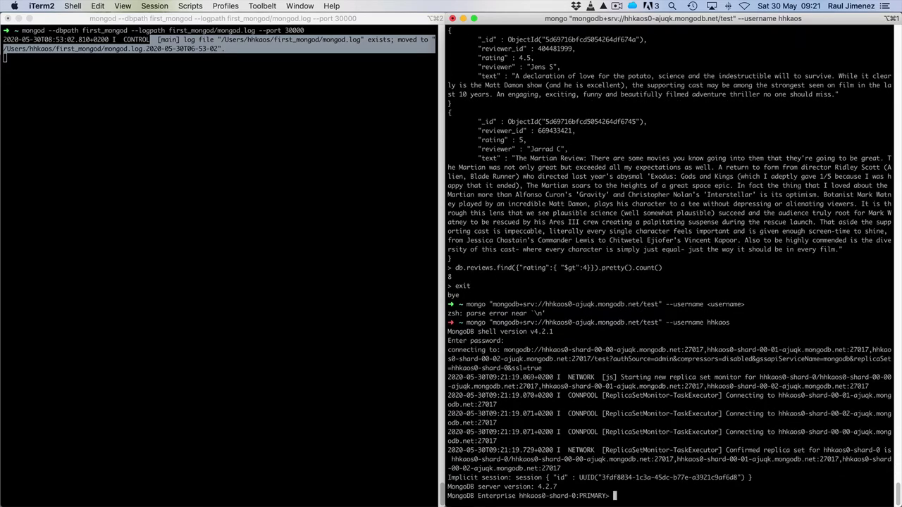
type("show dbs")
Step: Run show dbs to list the cluster's databases, including sample_airbnb
key("Return")
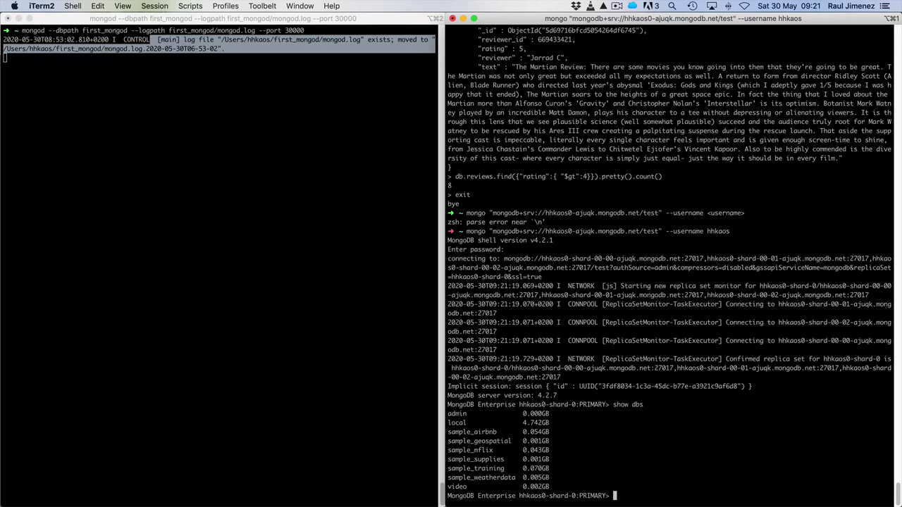
left_click_drag(476, 414, 494, 479)
key("super+v")
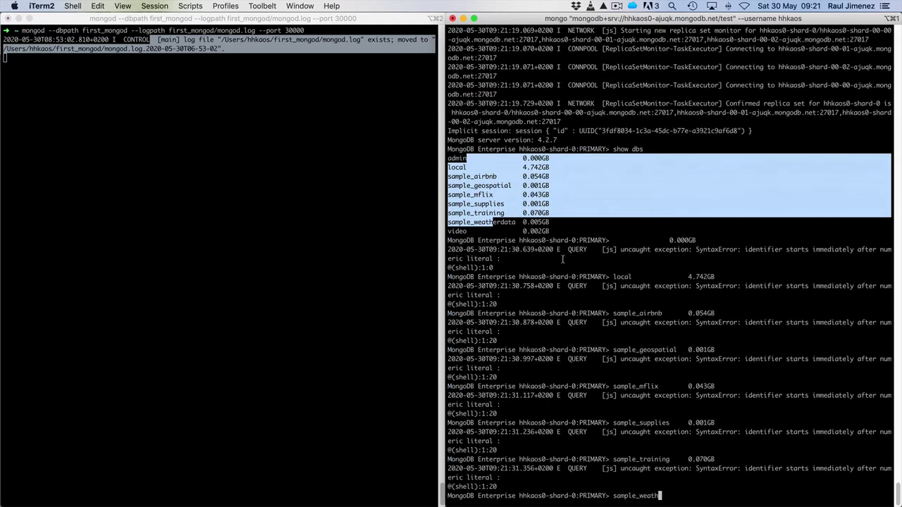
left_click(495, 182)
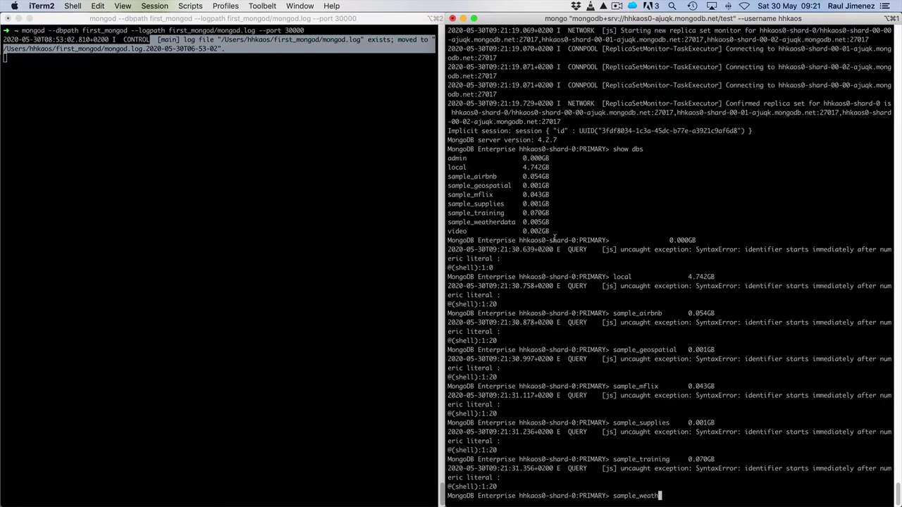
triple_click(471, 258)
left_click(701, 255)
key("super+Tab")
key("super+Tab")
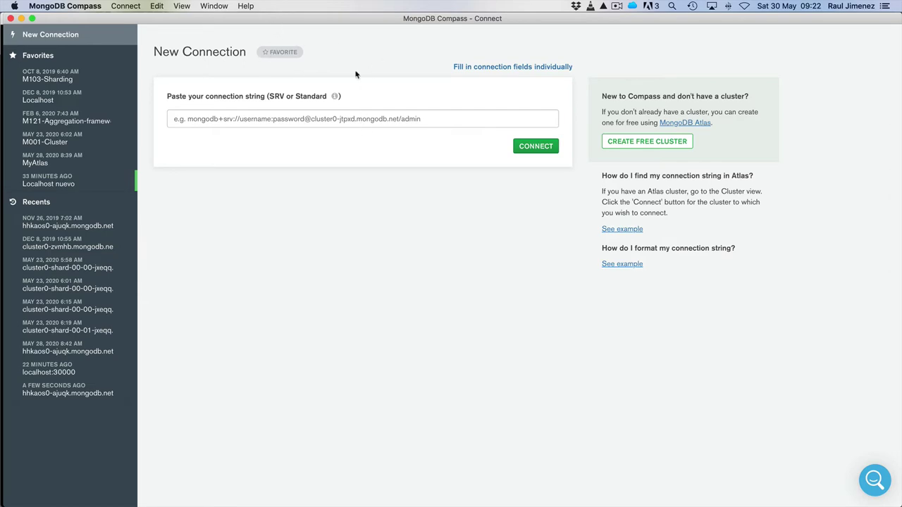
Step: Go from Compass back to the Atlas Connect to hhkaos0 dialog in Chrome
key("super+Tab")
key("super+Tab")
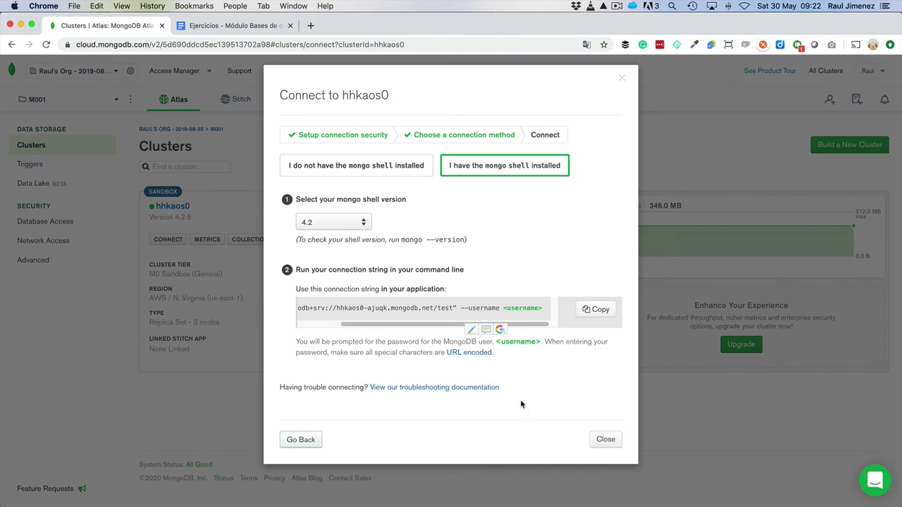
Step: Copy the hhkaos0 connection string for an already-installed MongoDB Compass
left_click(303, 439)
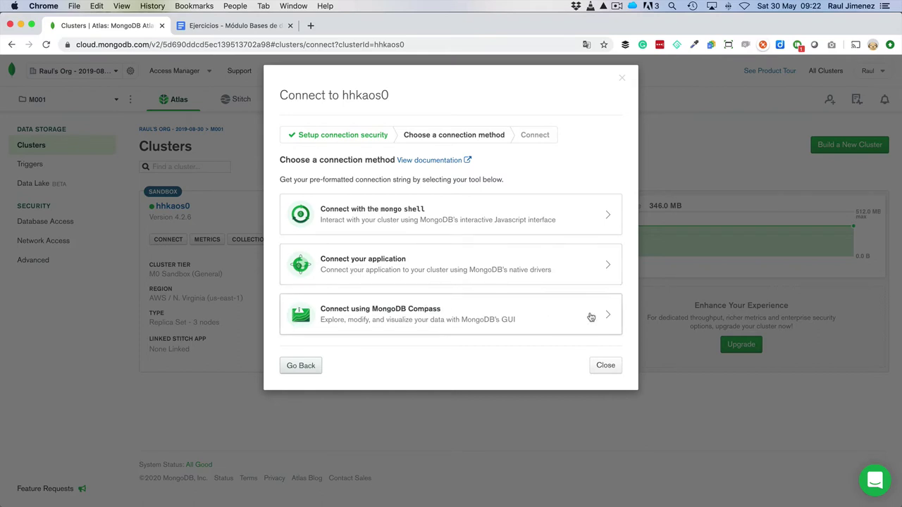
left_click(512, 315)
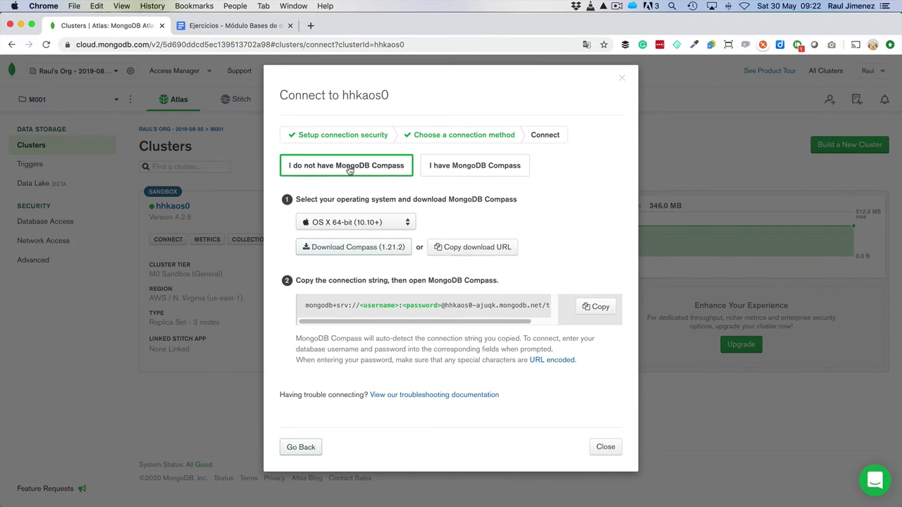
left_click(474, 172)
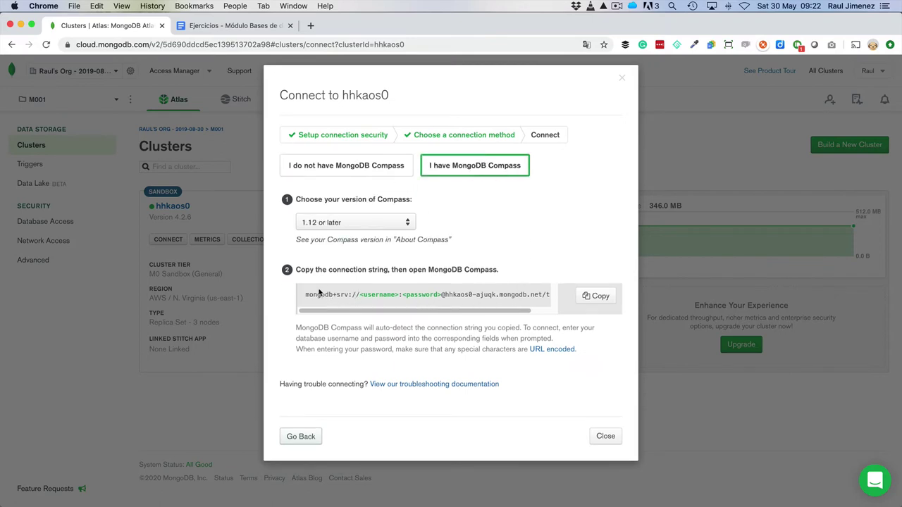
scroll(440, 313, "right", 3)
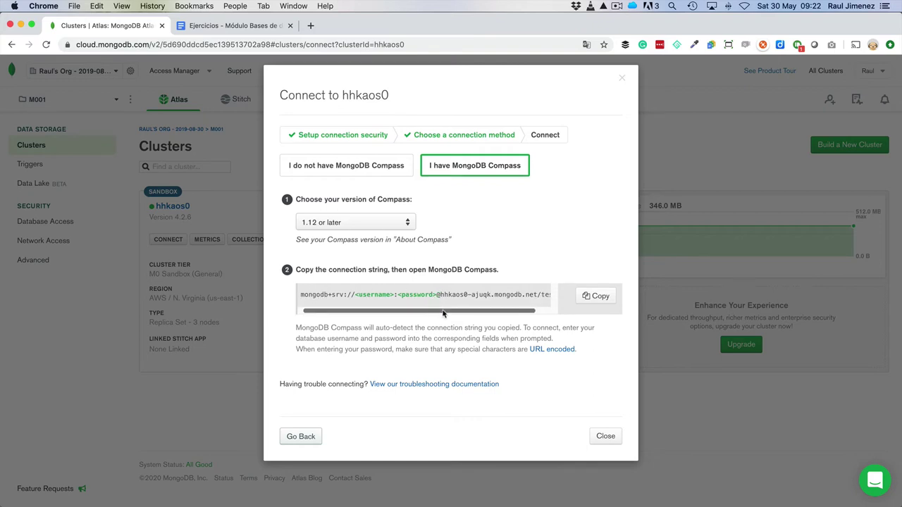
scroll(443, 317, "left", 2)
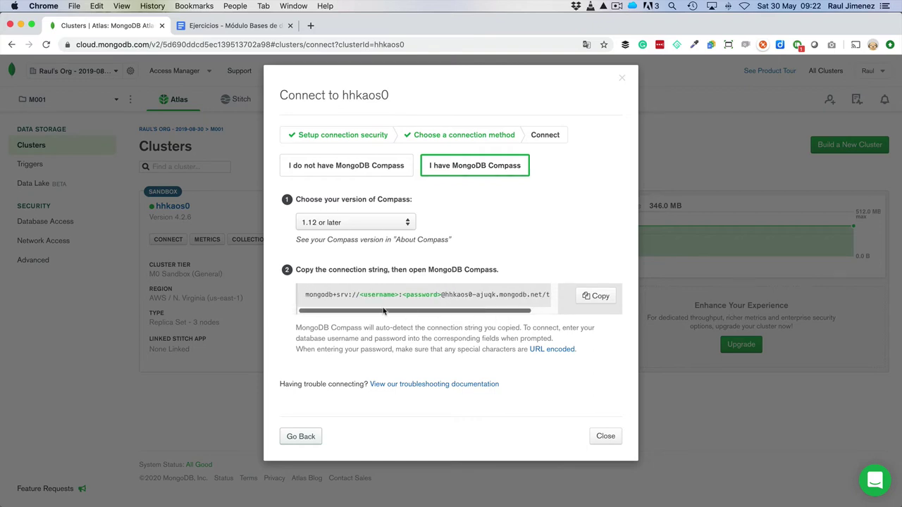
left_click_drag(358, 293, 441, 295)
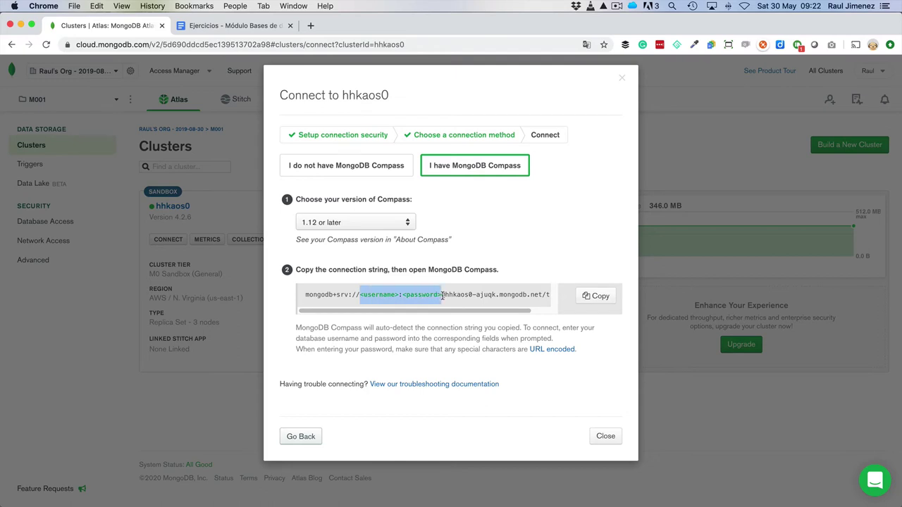
scroll(519, 315, "right", 1)
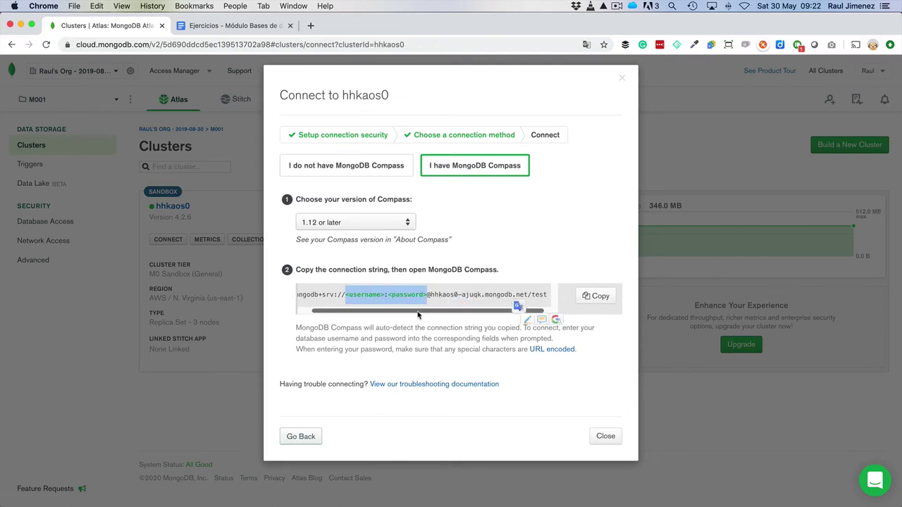
left_click(597, 296)
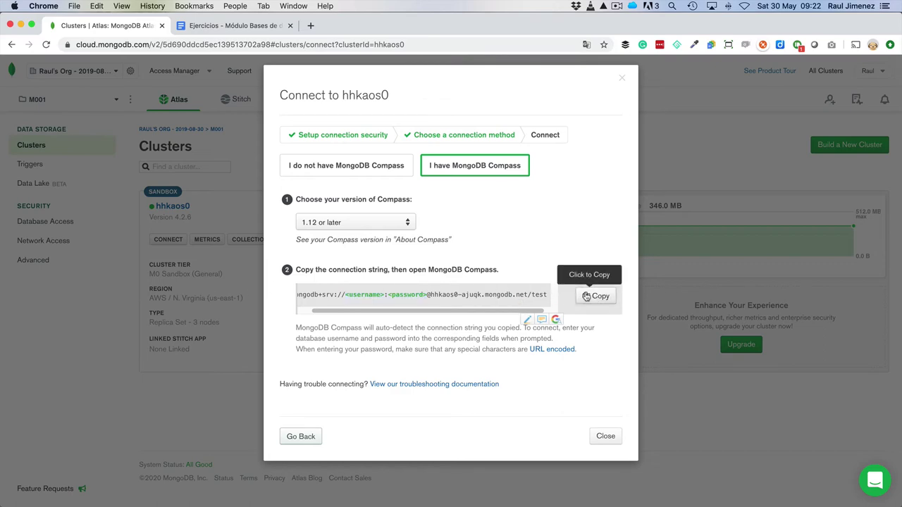
left_click(586, 296)
key("super+Tab")
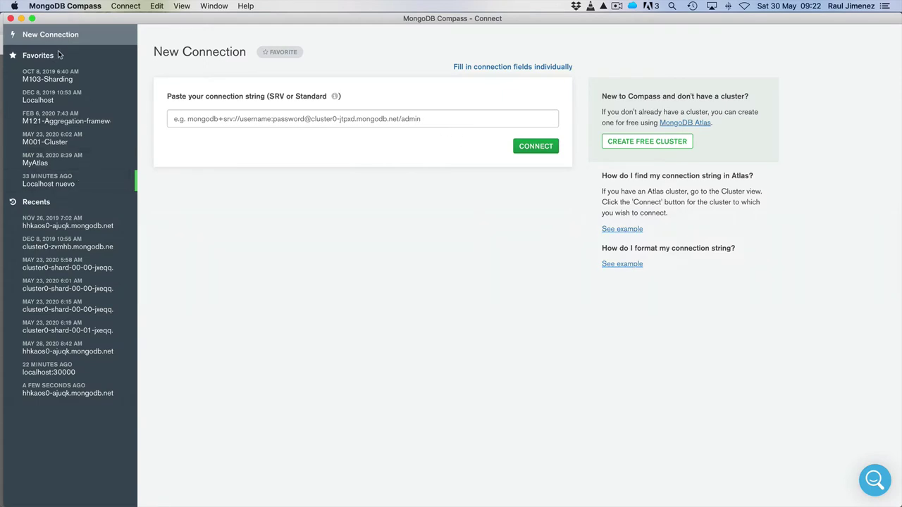
Step: Paste the Atlas connection string into Compass and split it into individual connection fields
left_click(214, 117)
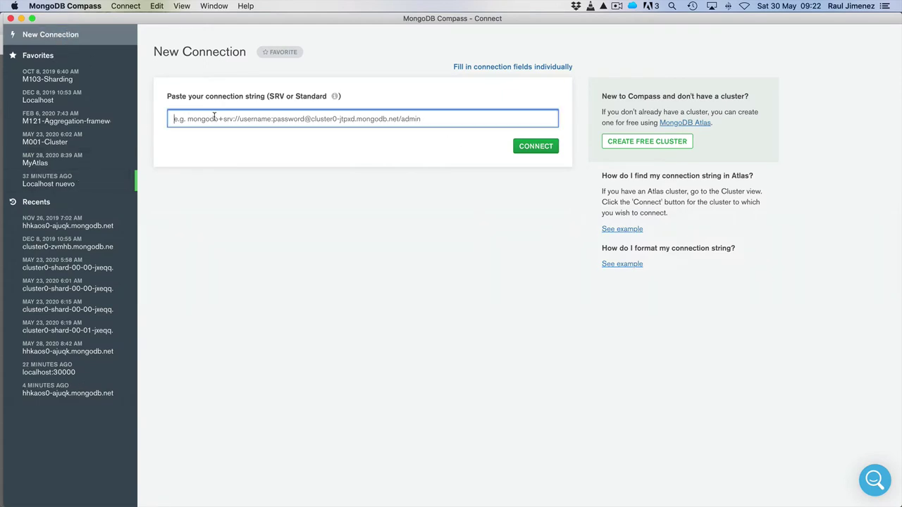
key("super+v")
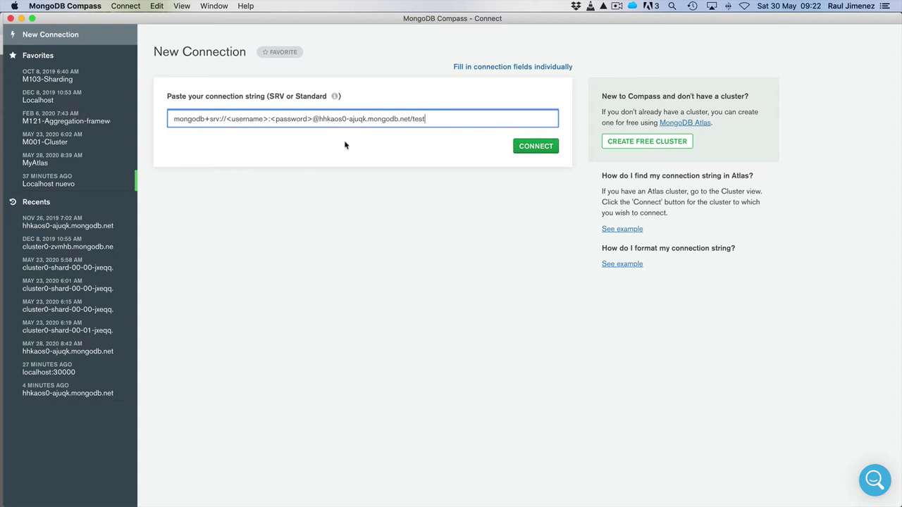
left_click(479, 67)
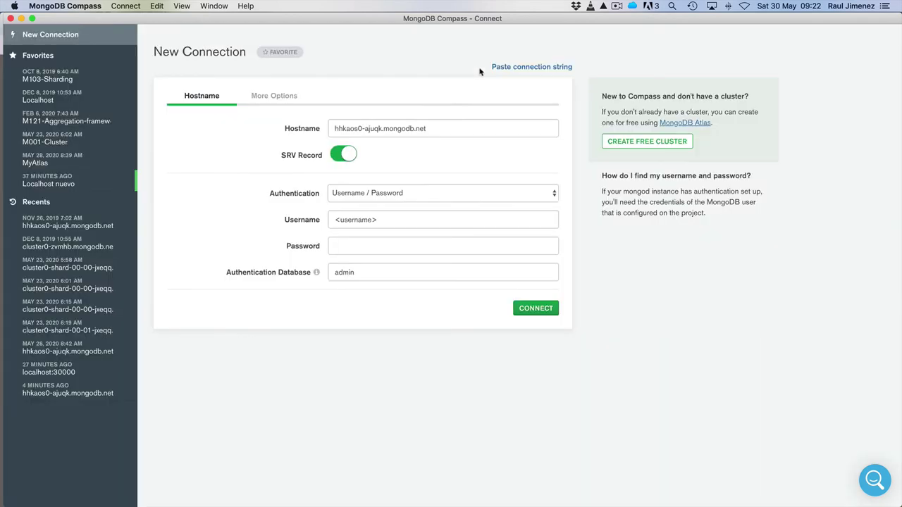
left_click(448, 130)
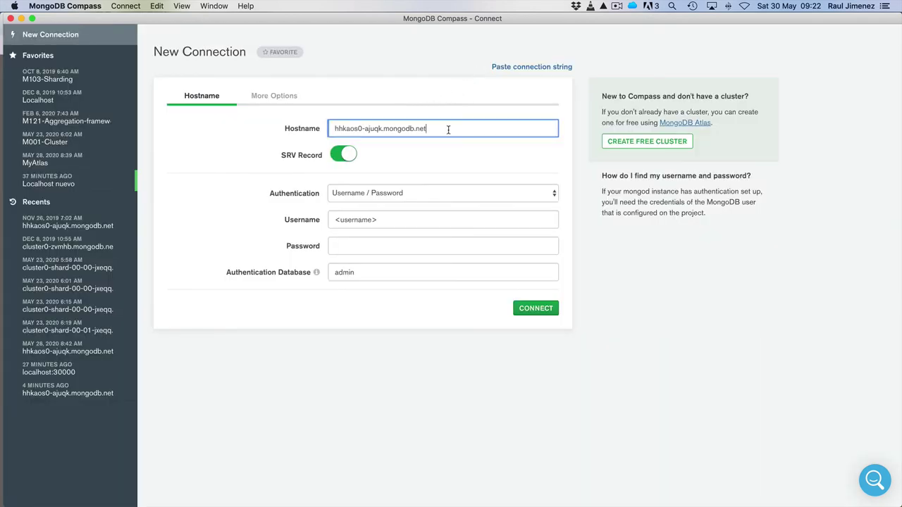
left_click_drag(448, 129, 319, 125)
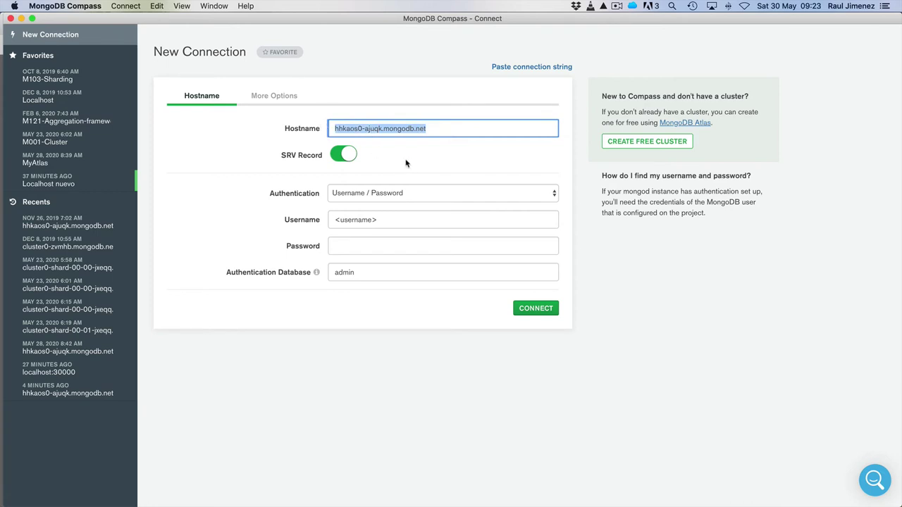
Step: Enter the database user's name and password, and show the More Options settings
left_click(382, 218)
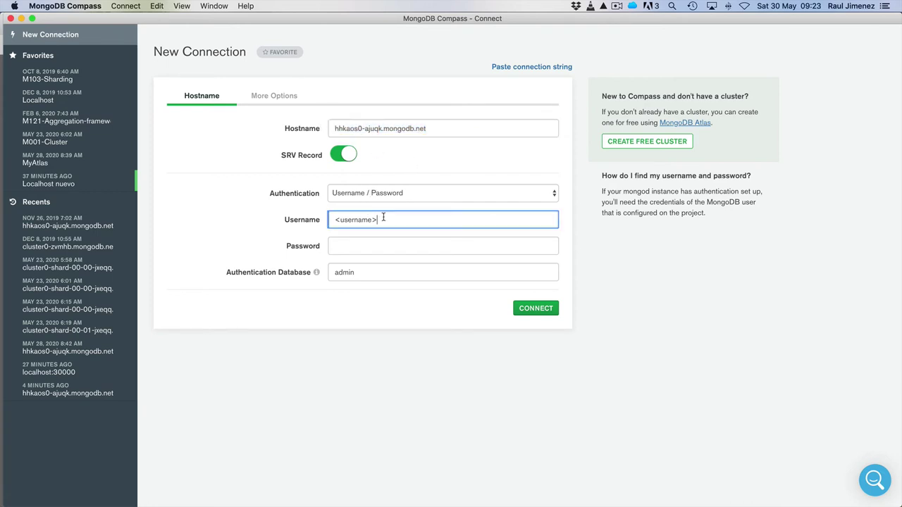
key("super+a")
type("ro")
left_click(443, 246)
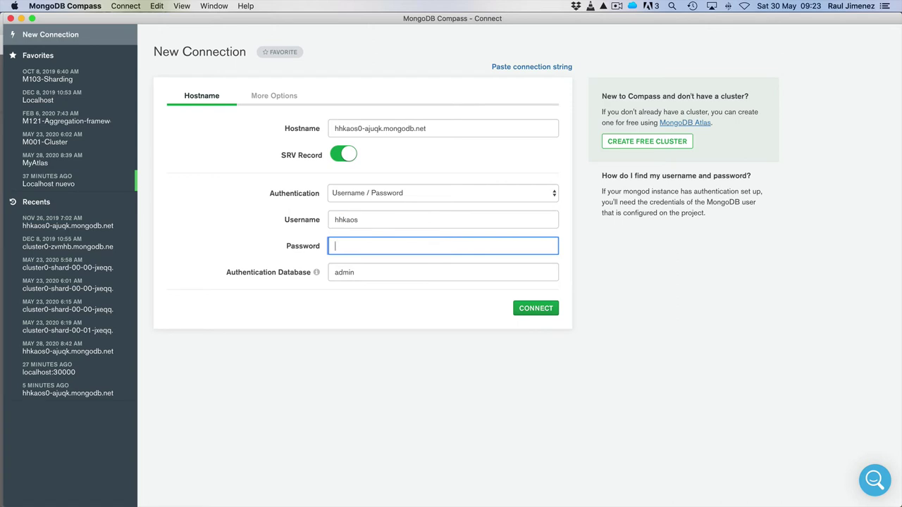
type("•••")
left_click(285, 95)
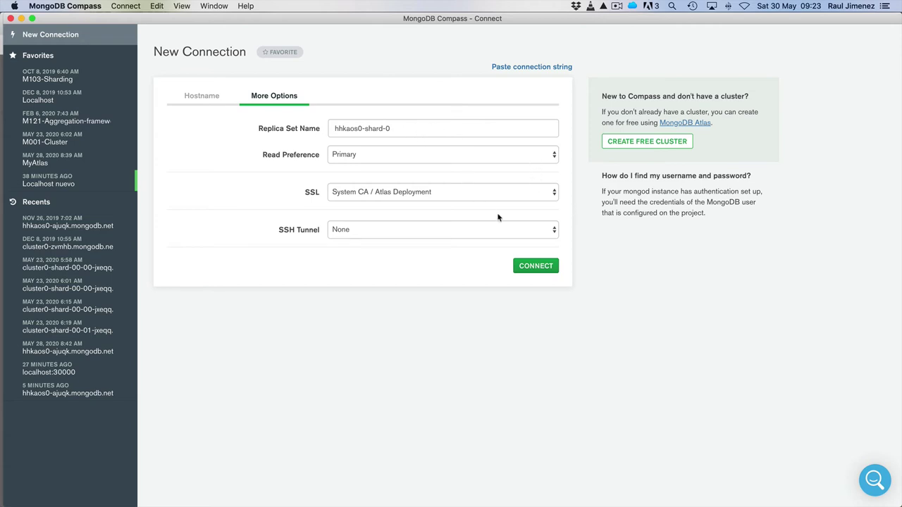
Step: Connect to the Atlas cluster and open the a collection in sample_airbnb
left_click(537, 268)
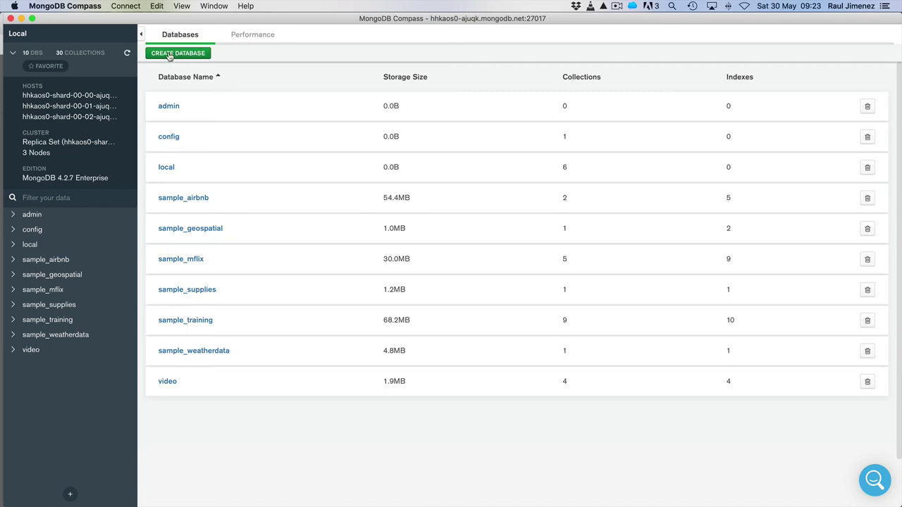
left_click(30, 245)
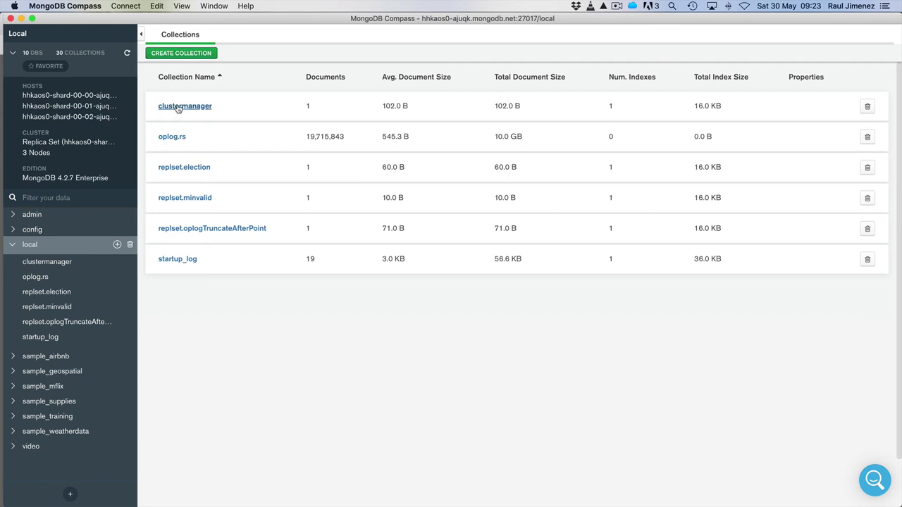
left_click(26, 357)
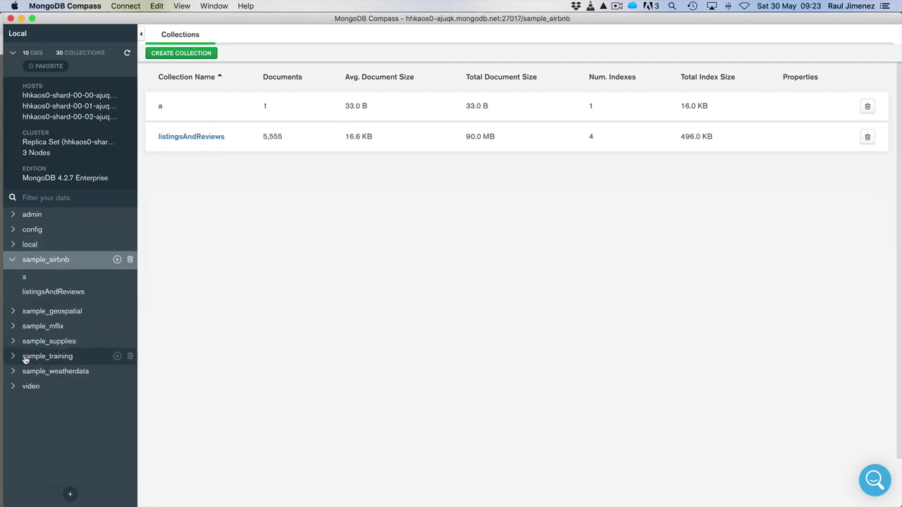
left_click(161, 109)
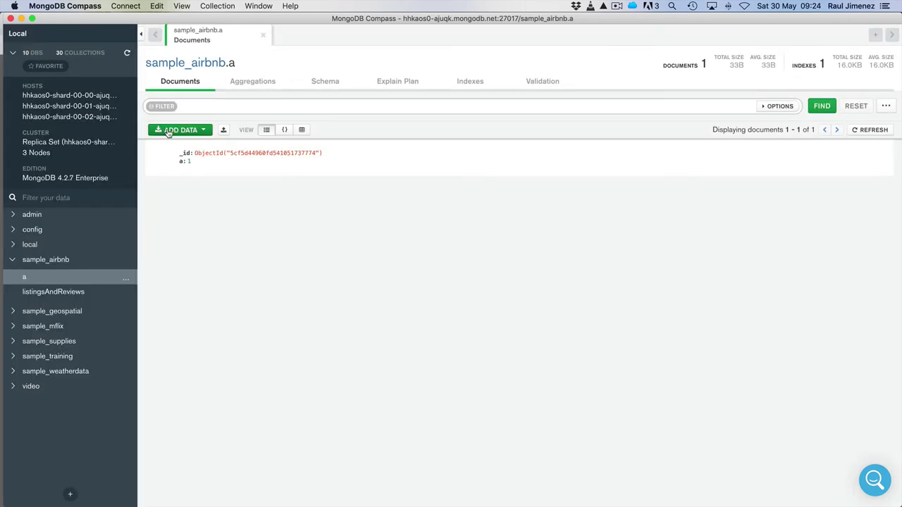
Step: Insert the document {"b": 2} into sample_airbnb.a through Insert Document
left_click(163, 130)
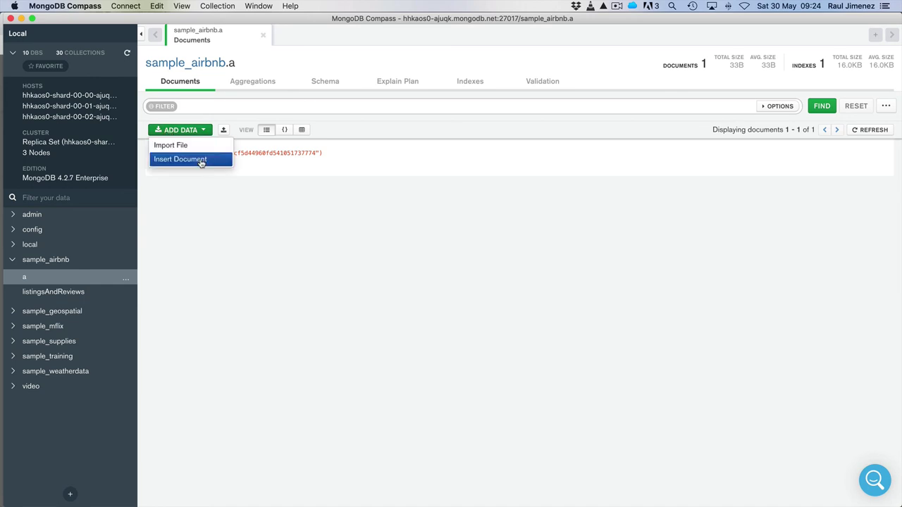
left_click(200, 159)
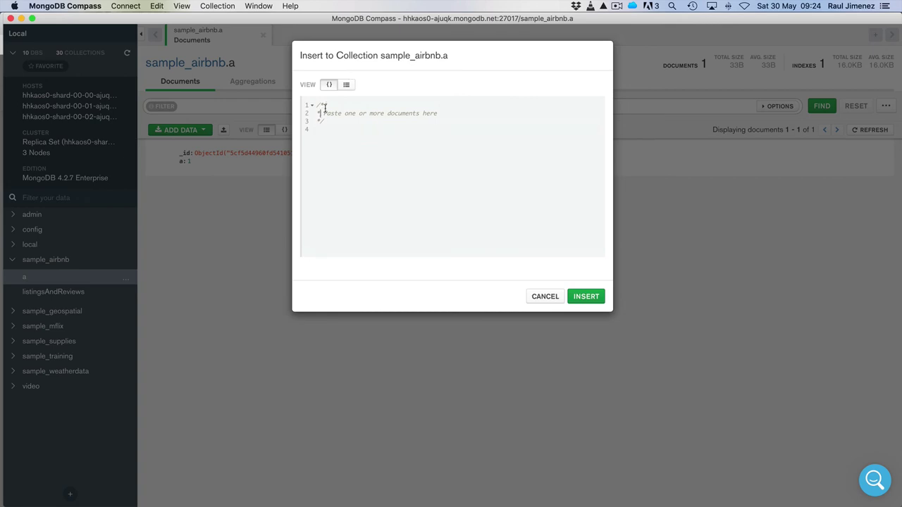
key("super+a")
type("{")
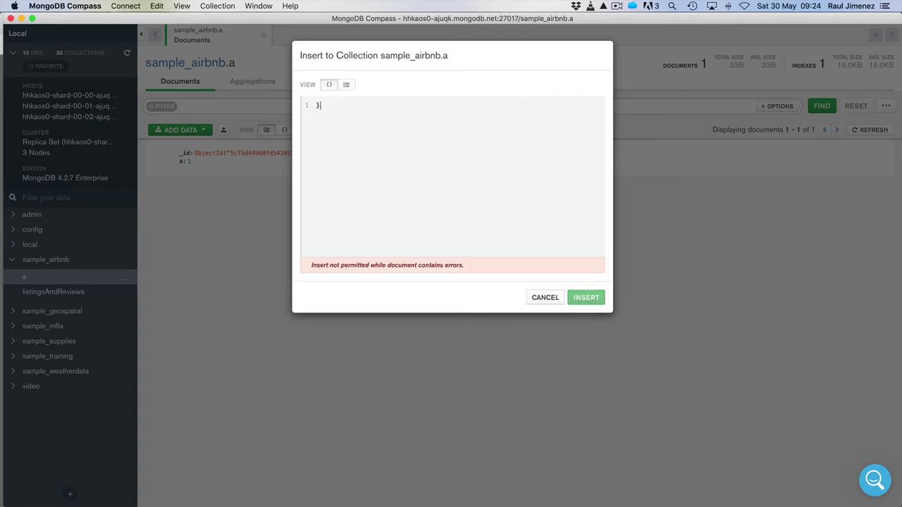
key("BackSpace")
type("{b: 2}")
left_click(318, 105)
type("\"")
key("Right")
type("\"")
left_click(585, 296)
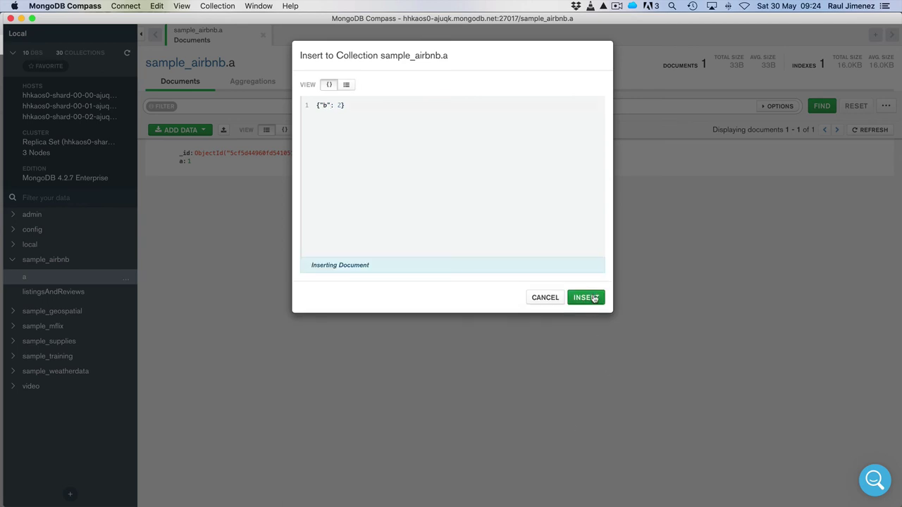